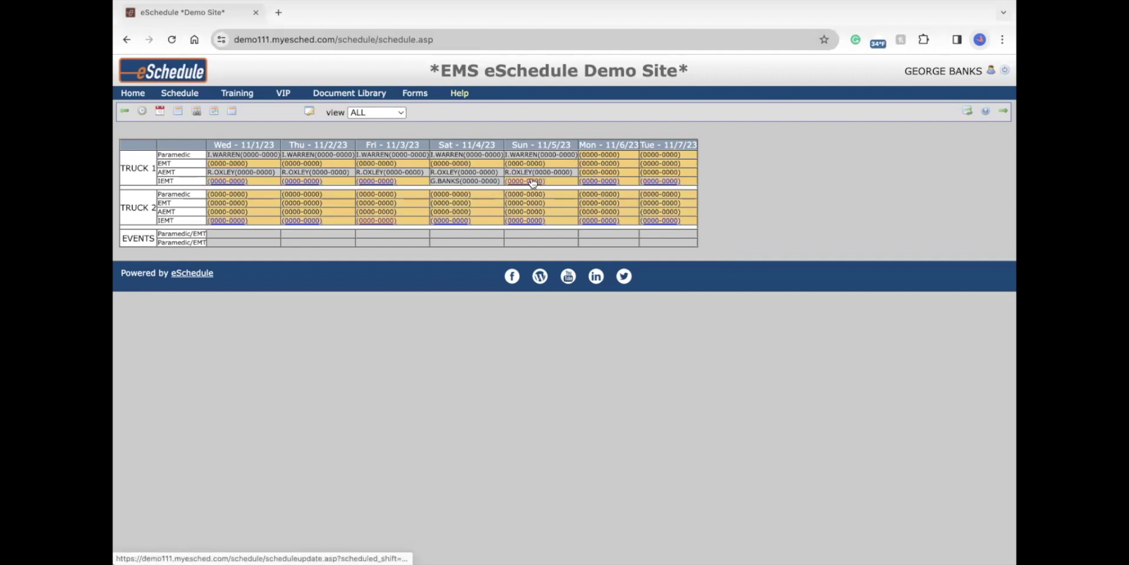
Submit a bid for the Truck 1 IEMT shift on Sunday 11/5/23 with the bid comment "-".
left_click(529, 182)
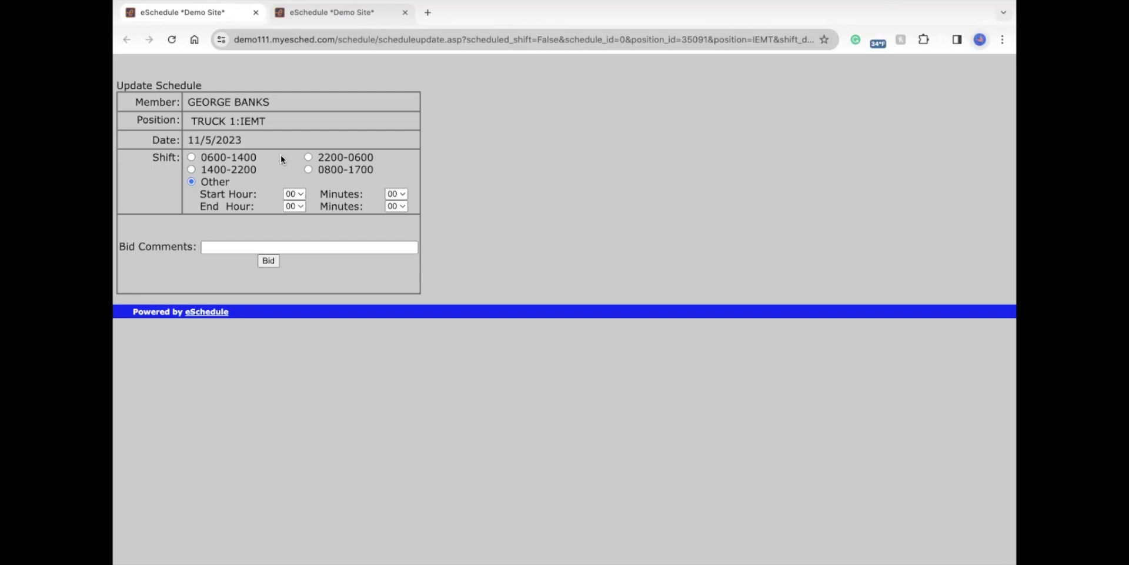
left_click(207, 246)
left_click(216, 245)
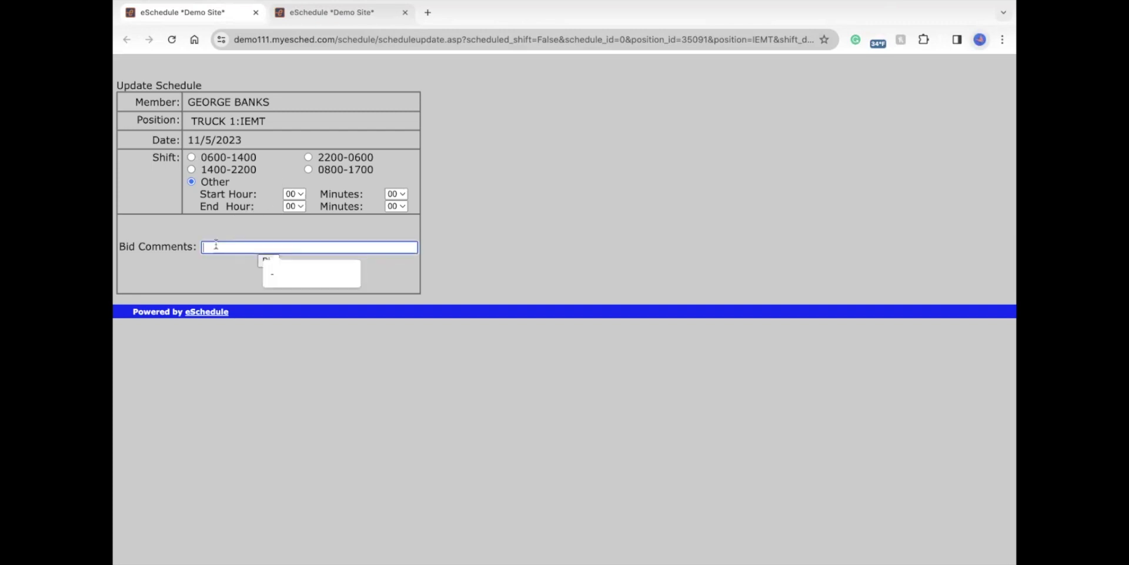
type("-")
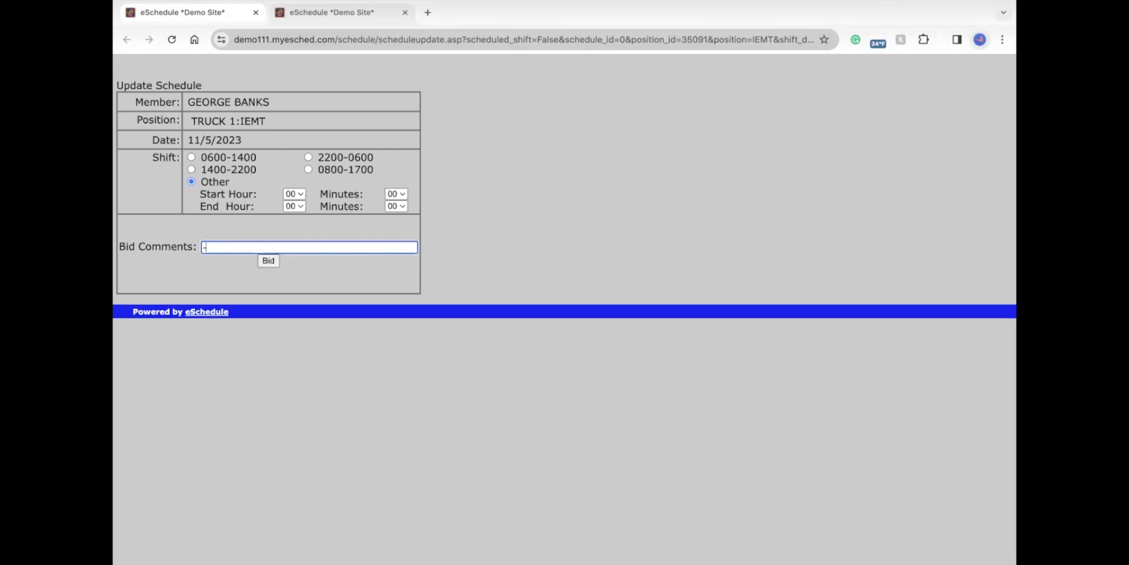
left_click(272, 260)
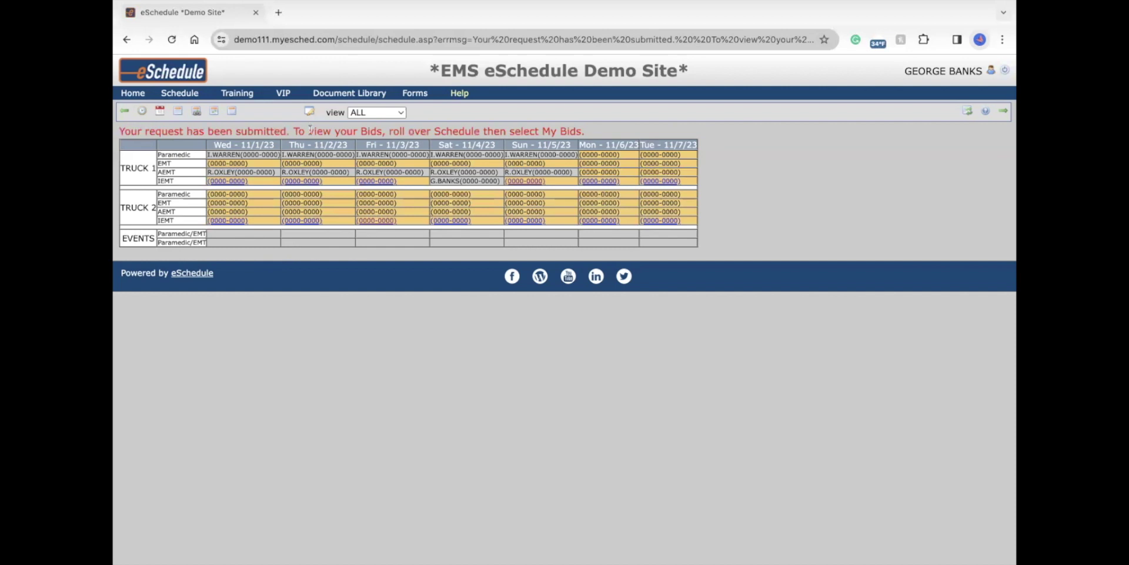
View the member's own bid report and check which bid statuses it can be filtered by.
mouse_move(179, 93)
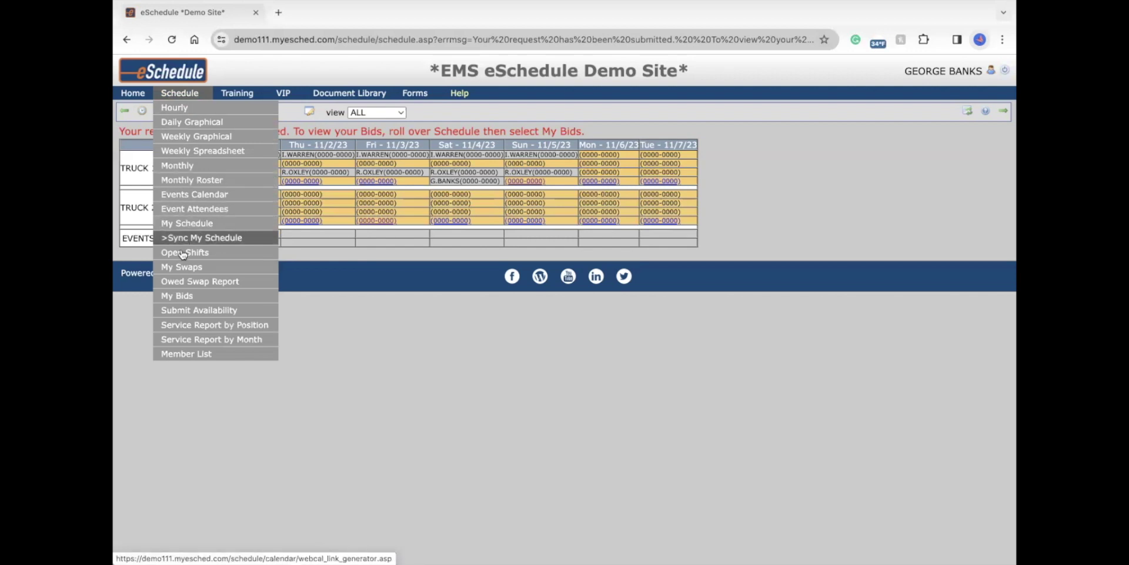
left_click(209, 296)
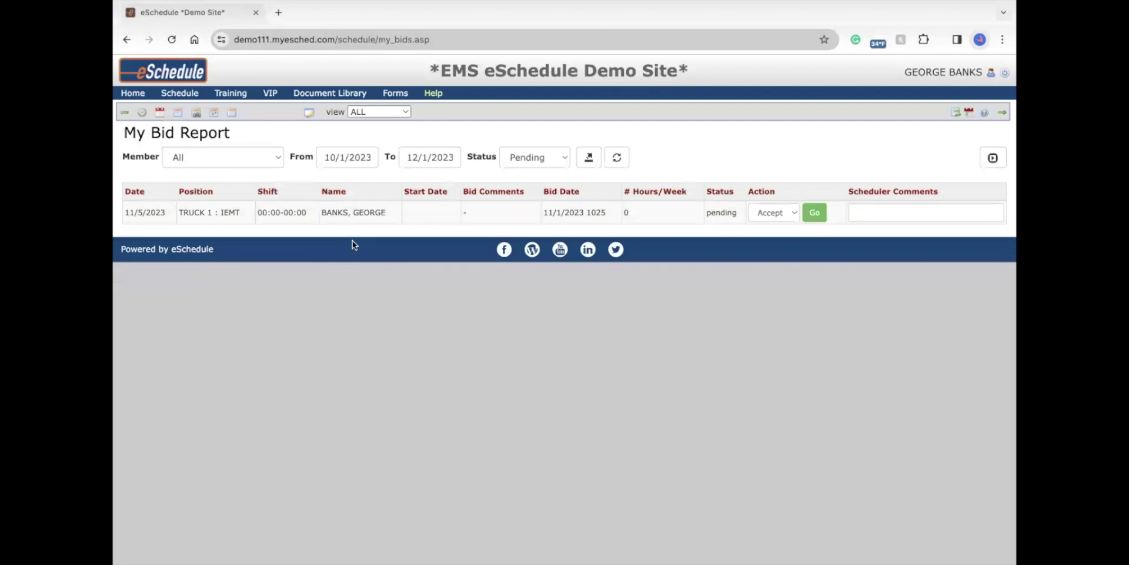
left_click(527, 157)
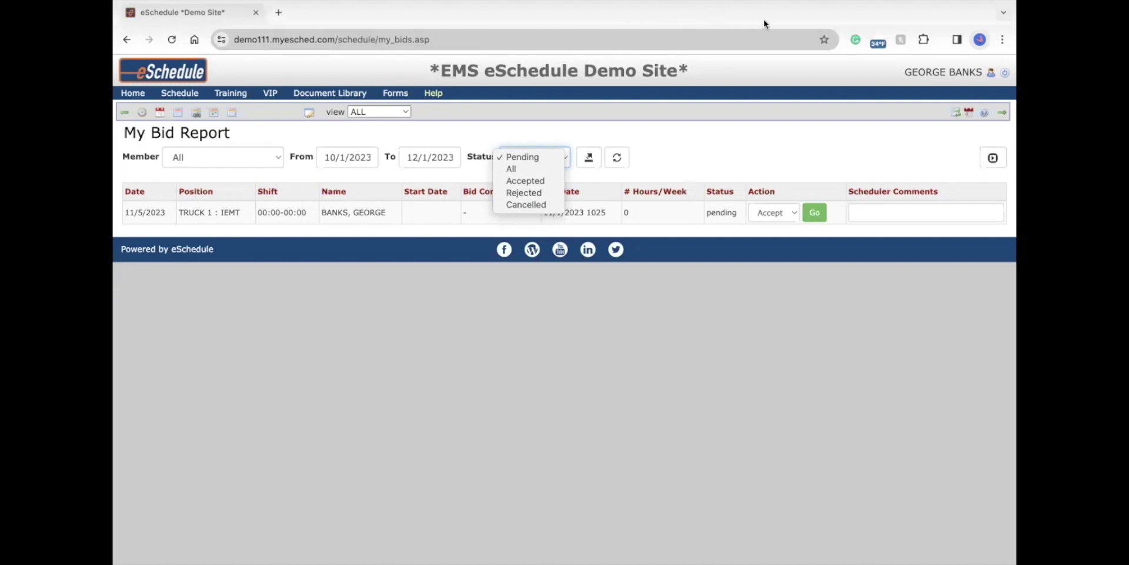
key("Escape")
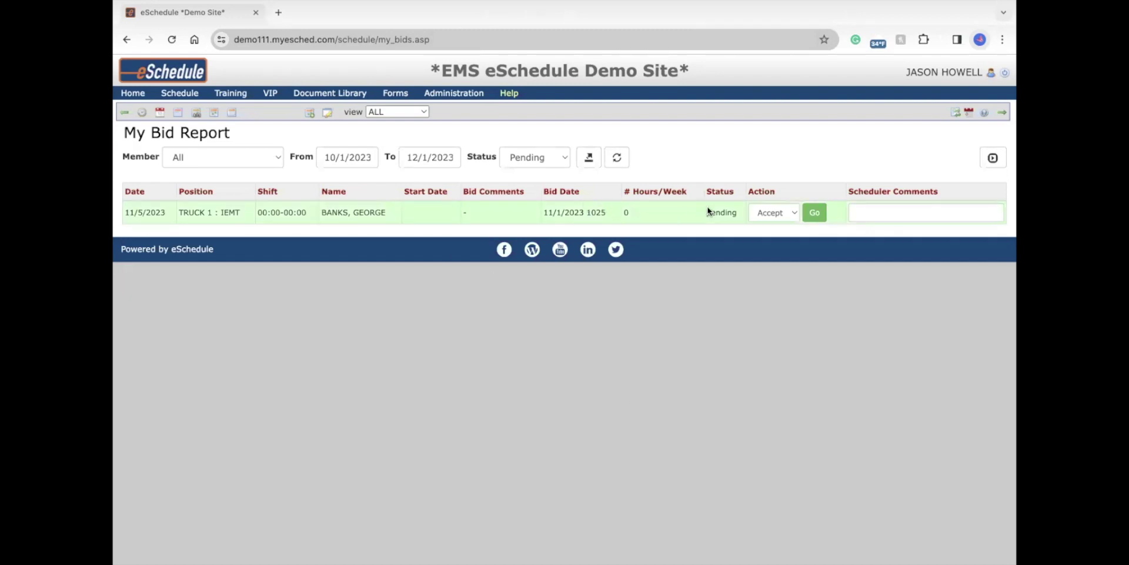
Accept the pending Truck 1 IEMT bid for 11/5/2023 and go back to the weekly spreadsheet schedule.
left_click(771, 213)
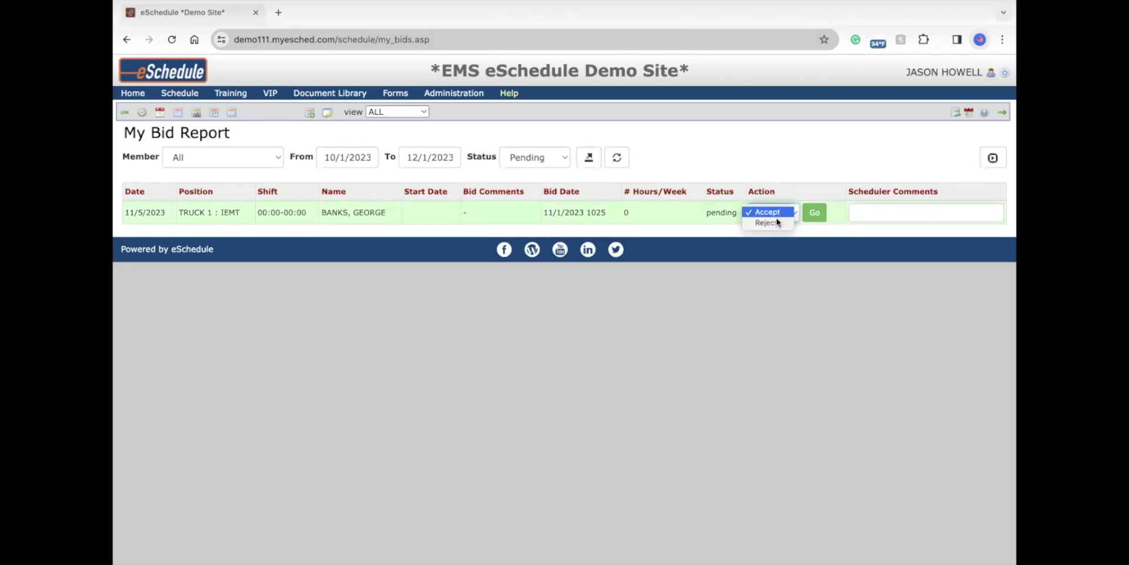
left_click(763, 293)
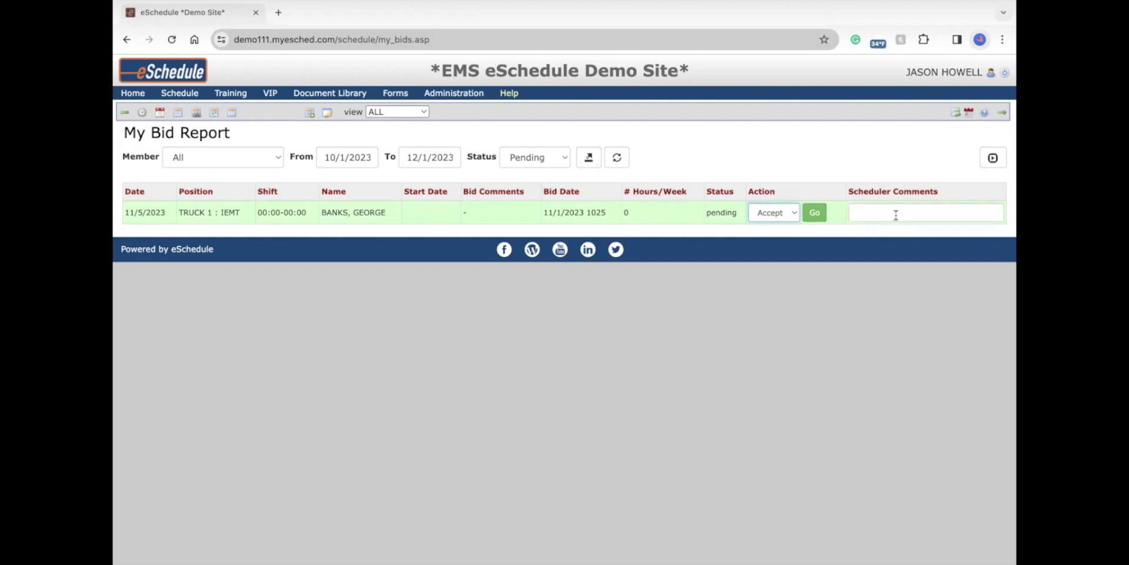
left_click(782, 216)
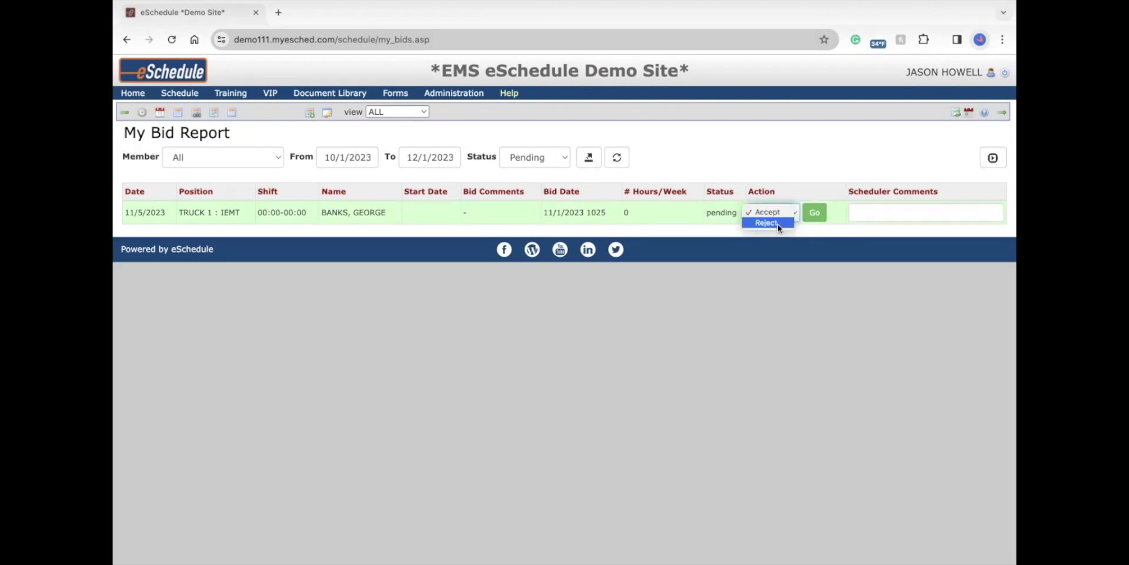
left_click(791, 199)
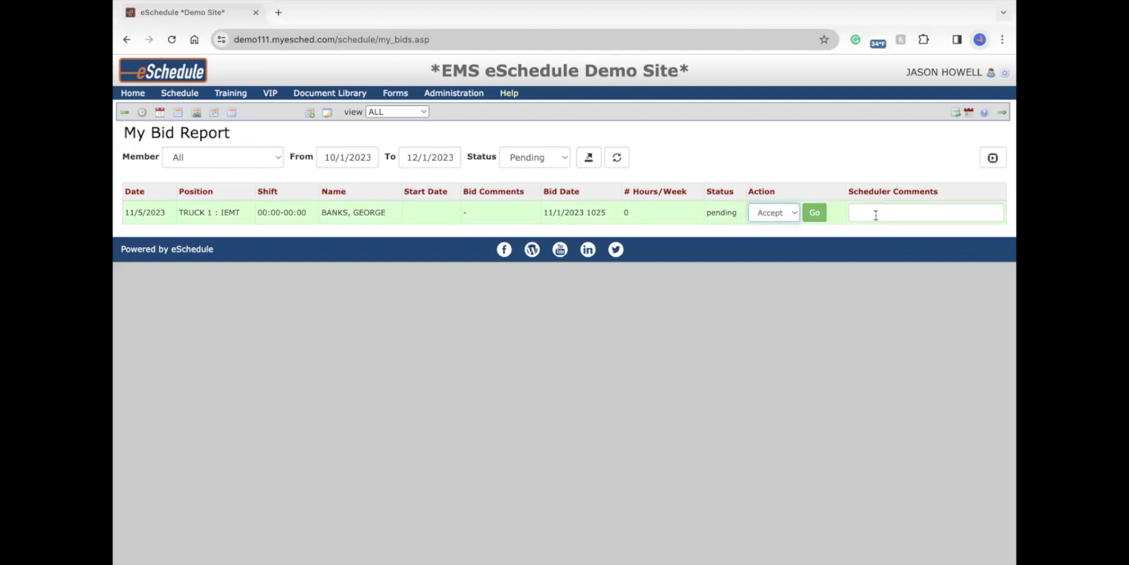
left_click(815, 213)
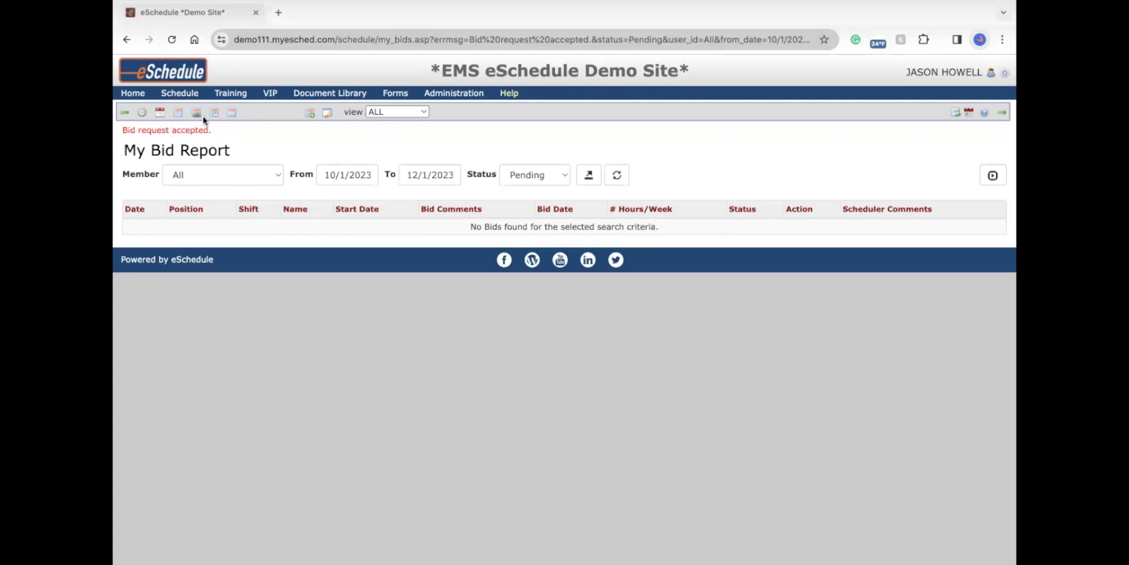
mouse_move(179, 93)
left_click(196, 149)
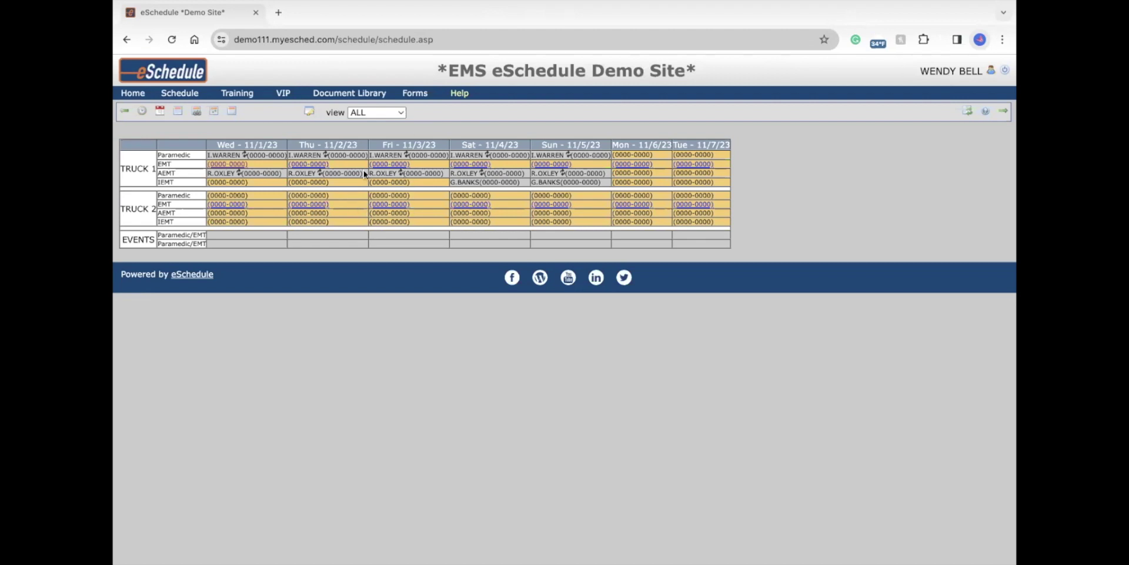
Sign the member on to the open Truck 2 EMT shifts on 11/3/2023 and 11/5/2023, keeping the Other 00:00 times.
left_click(389, 205)
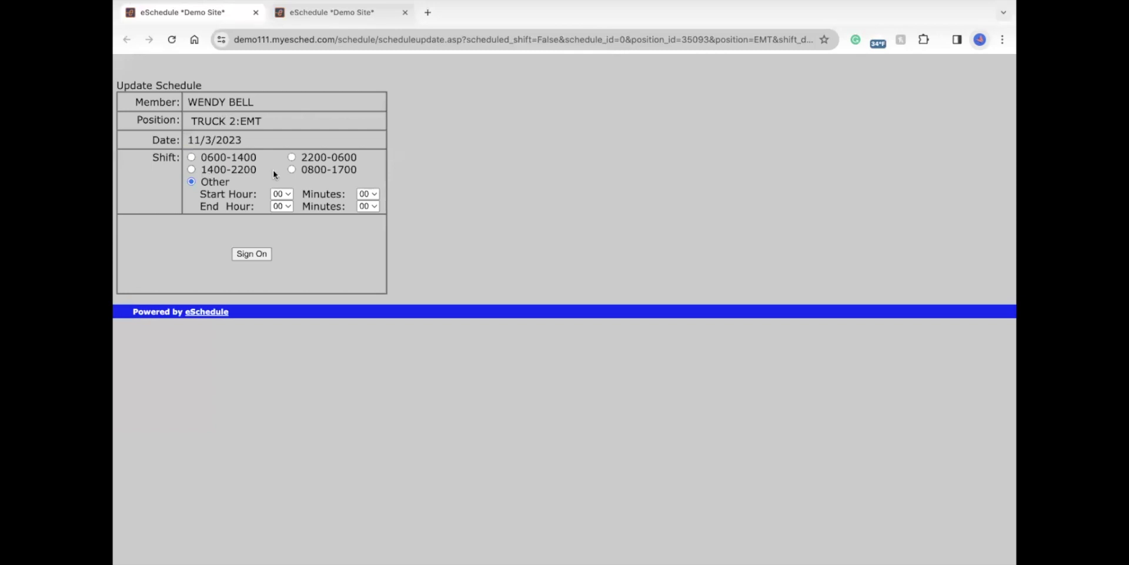
left_click(257, 254)
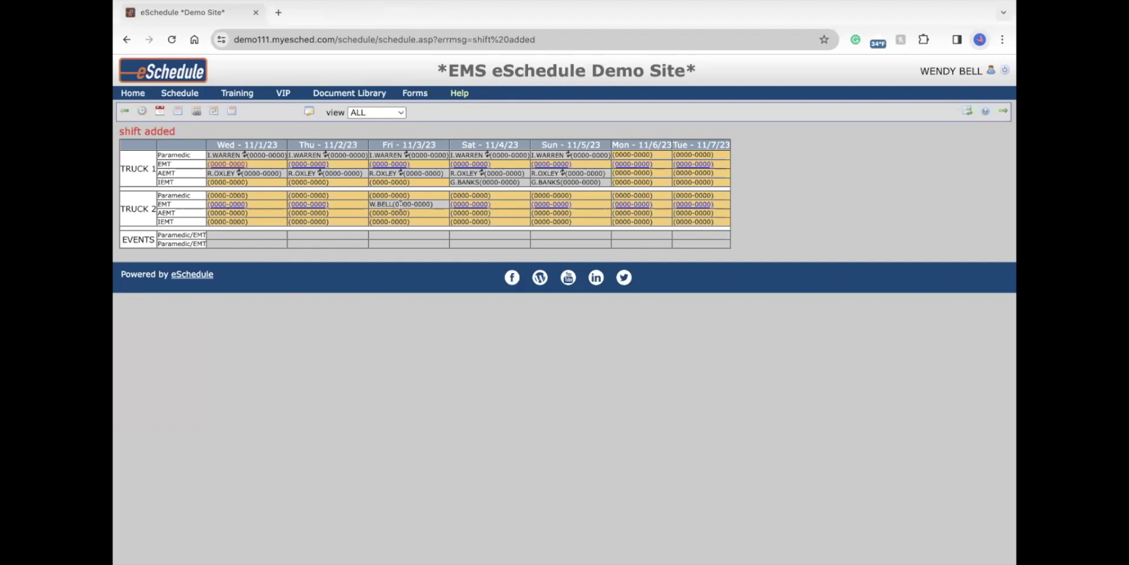
left_click(553, 206)
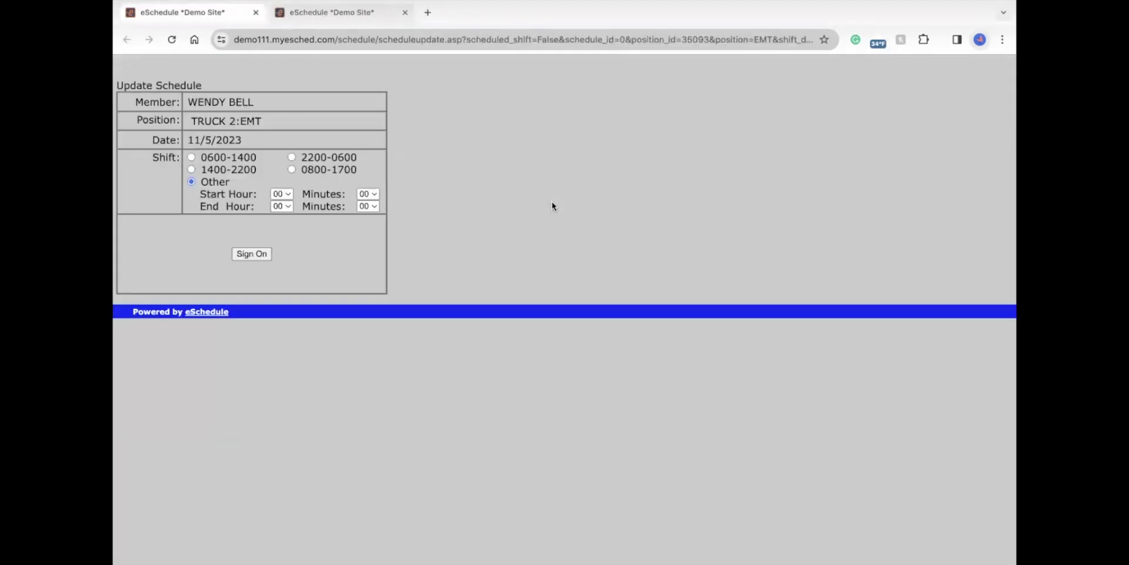
left_click(234, 255)
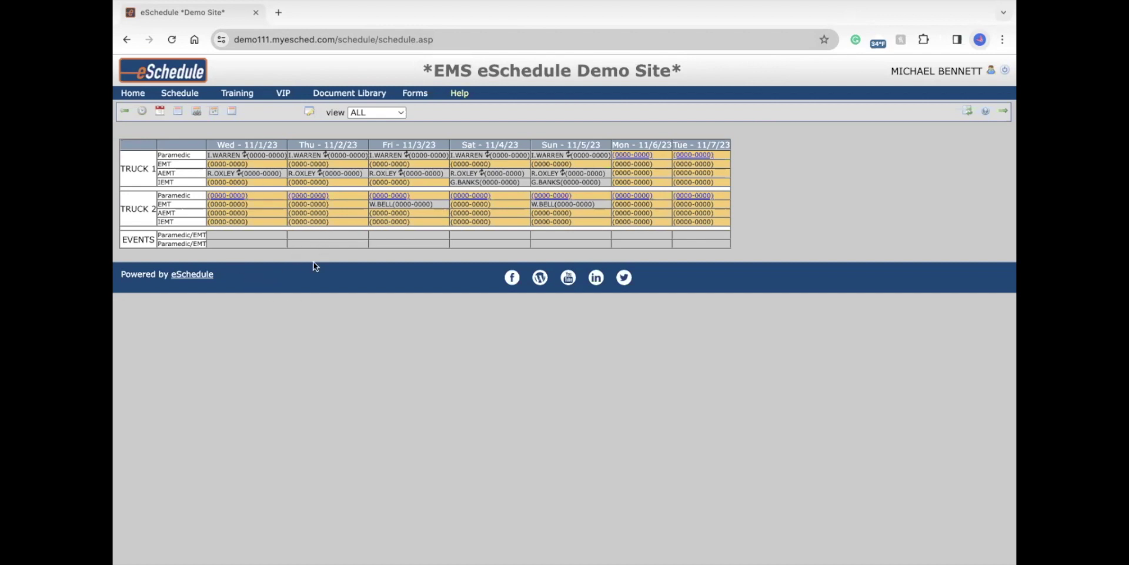
Sign the member on to the open Truck 2 Paramedic shifts on 11/2/2023 and 11/3/2023, keeping the Other 00:00 times.
left_click(300, 196)
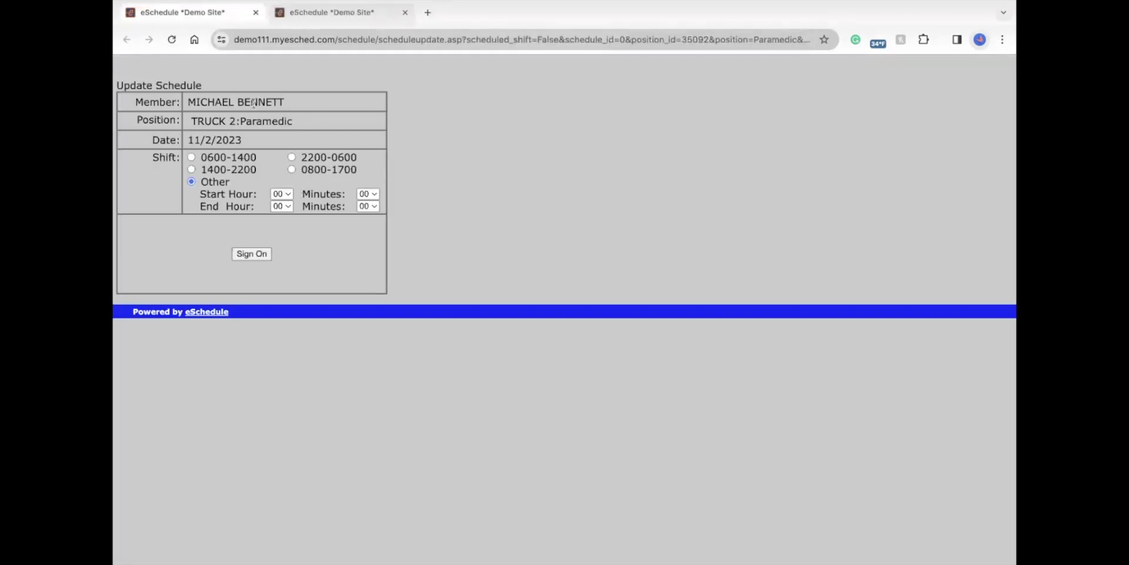
left_click(252, 255)
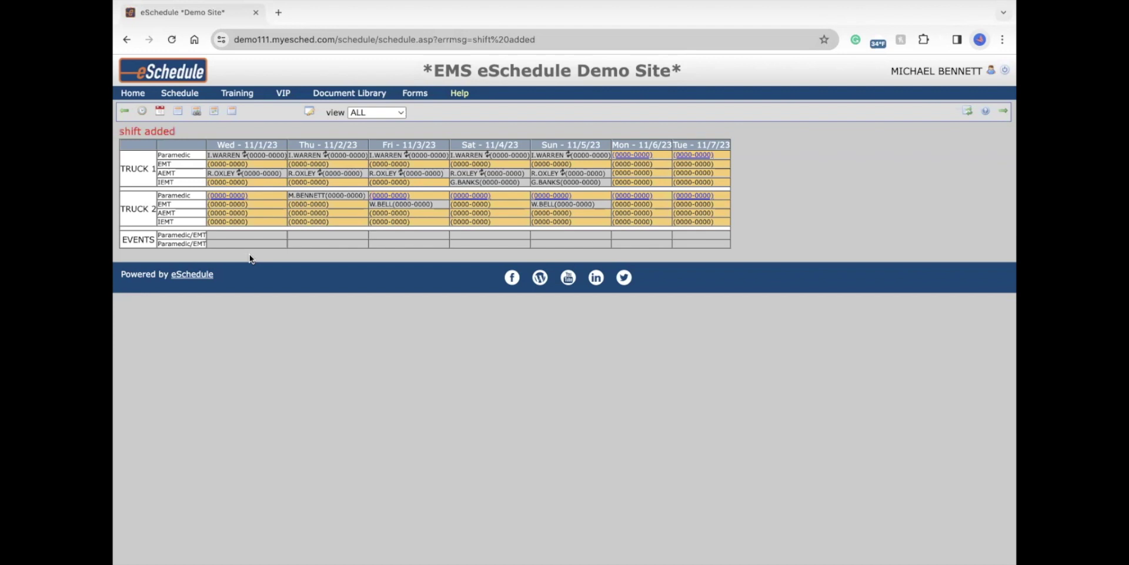
left_click(381, 197)
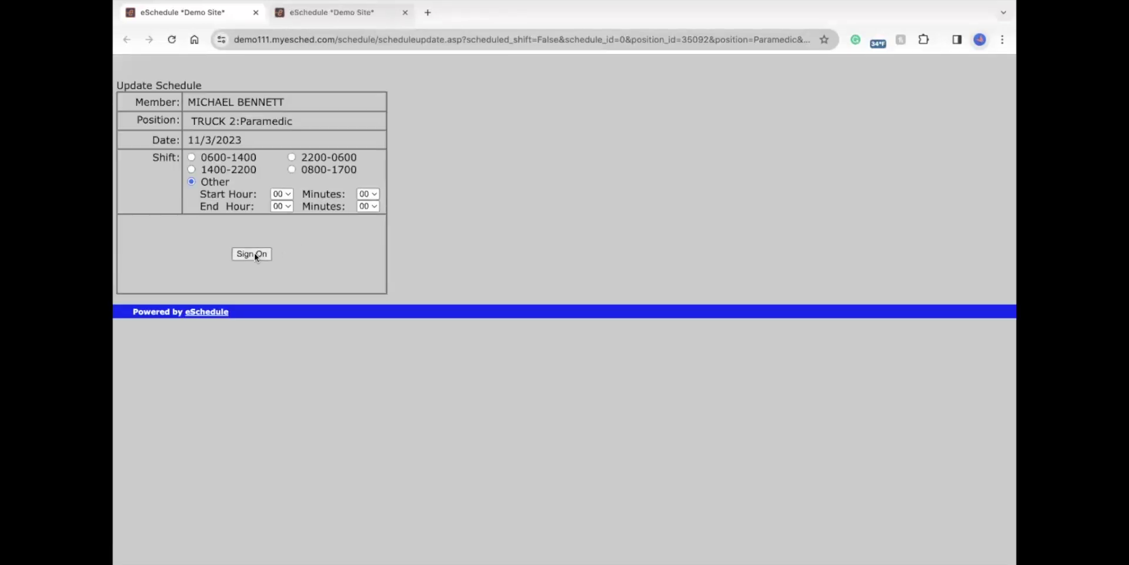
left_click(253, 254)
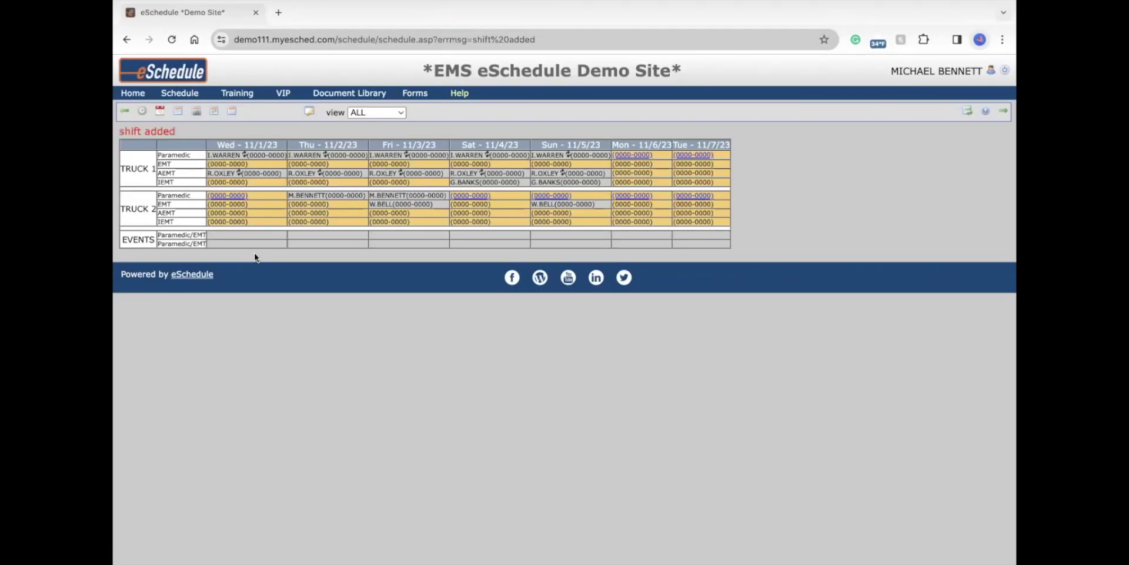
Try to sign on to the Truck 2 Paramedic shift on 11/5/2023, and submit a bid for it with the comment "-".
left_click(554, 198)
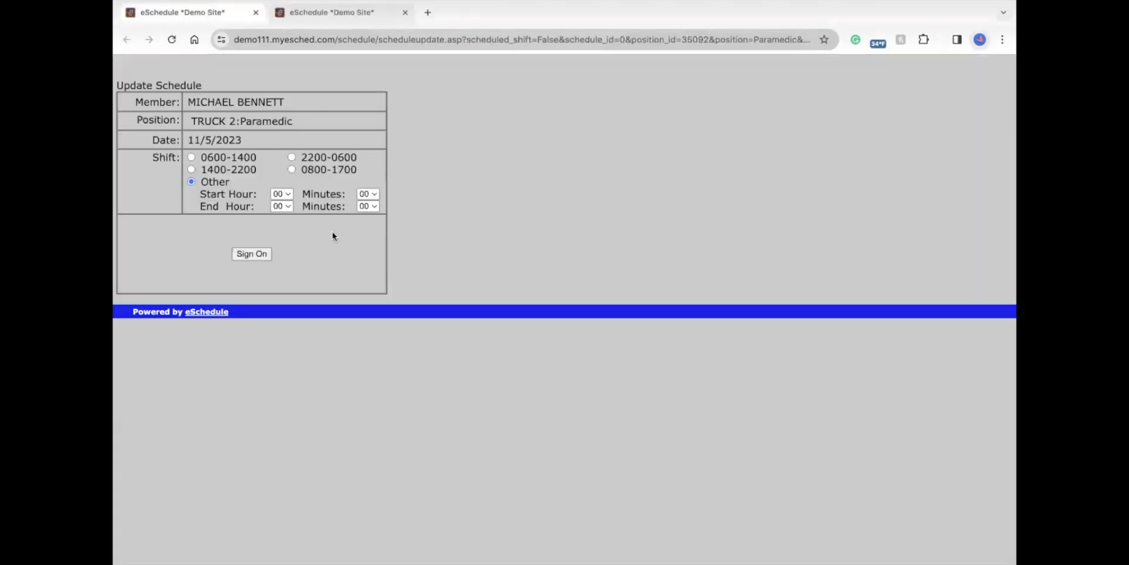
left_click(245, 257)
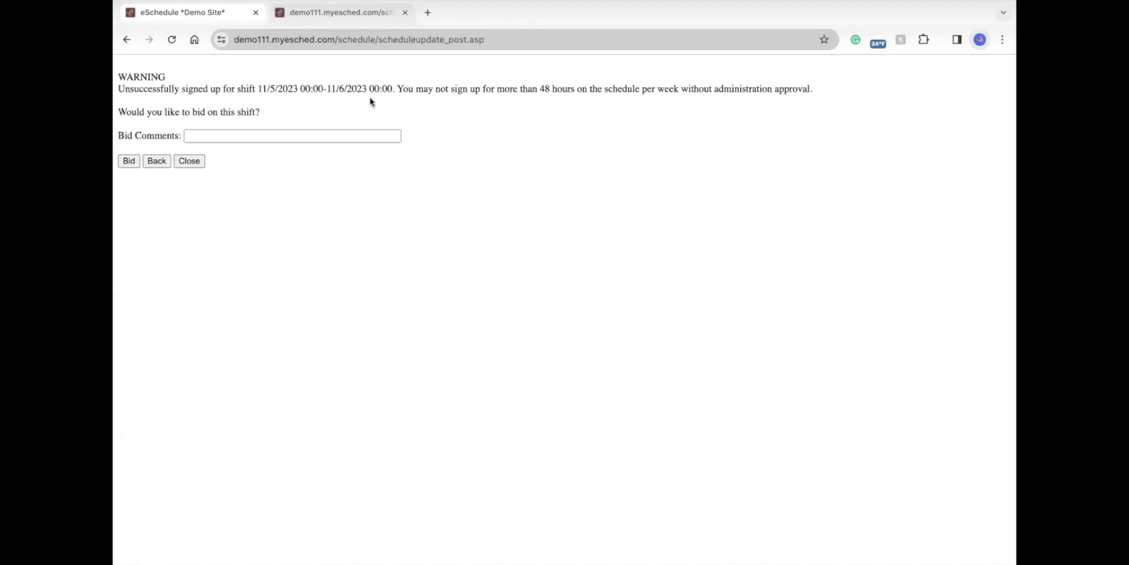
left_click_drag(538, 86, 553, 88)
left_click(465, 143)
left_click(217, 136)
type("-")
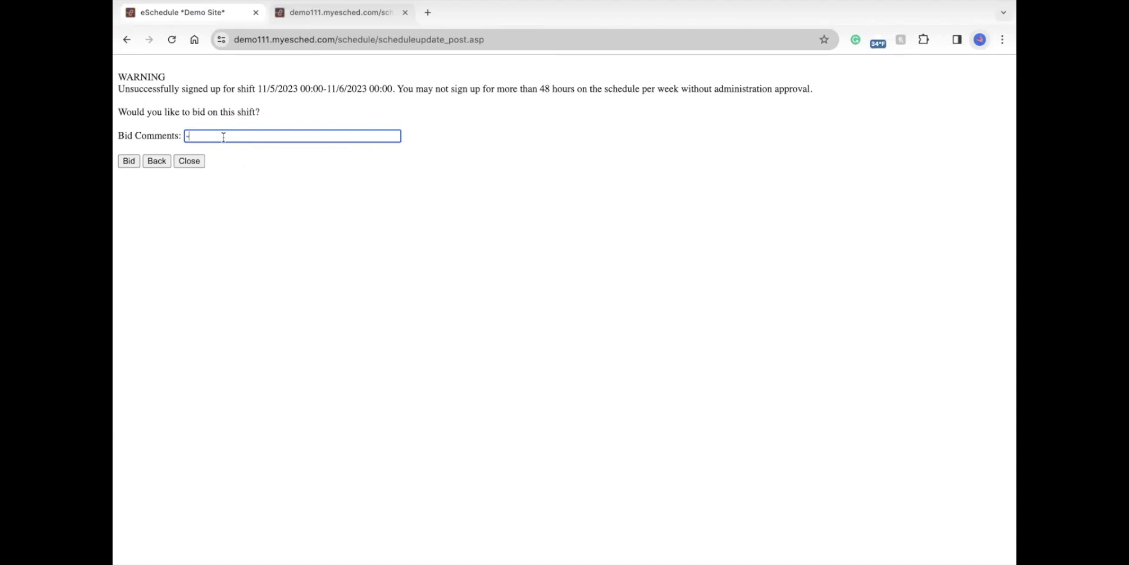
left_click(284, 159)
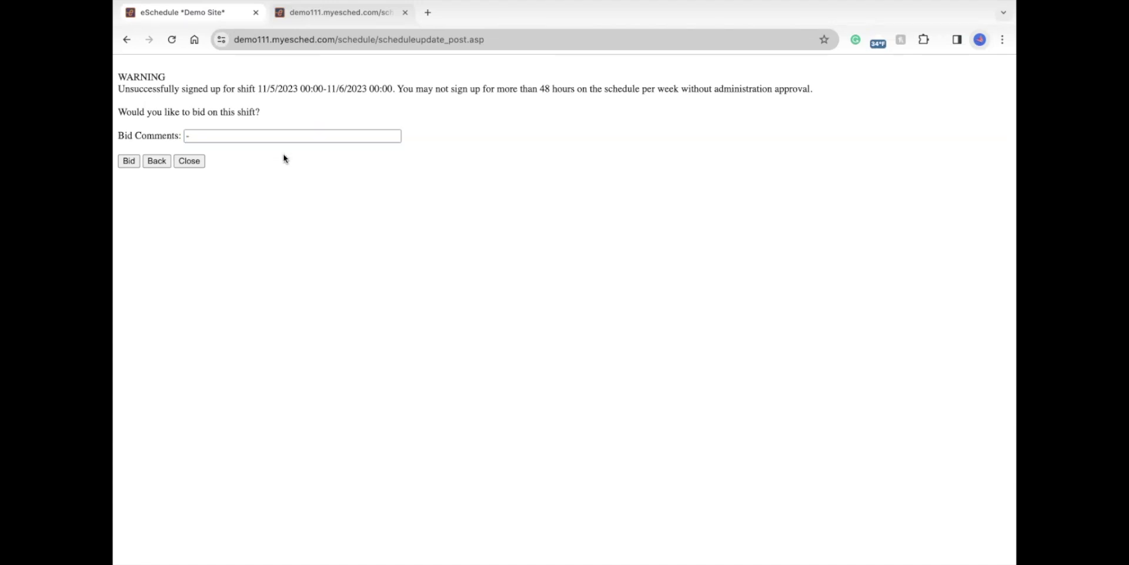
left_click(131, 161)
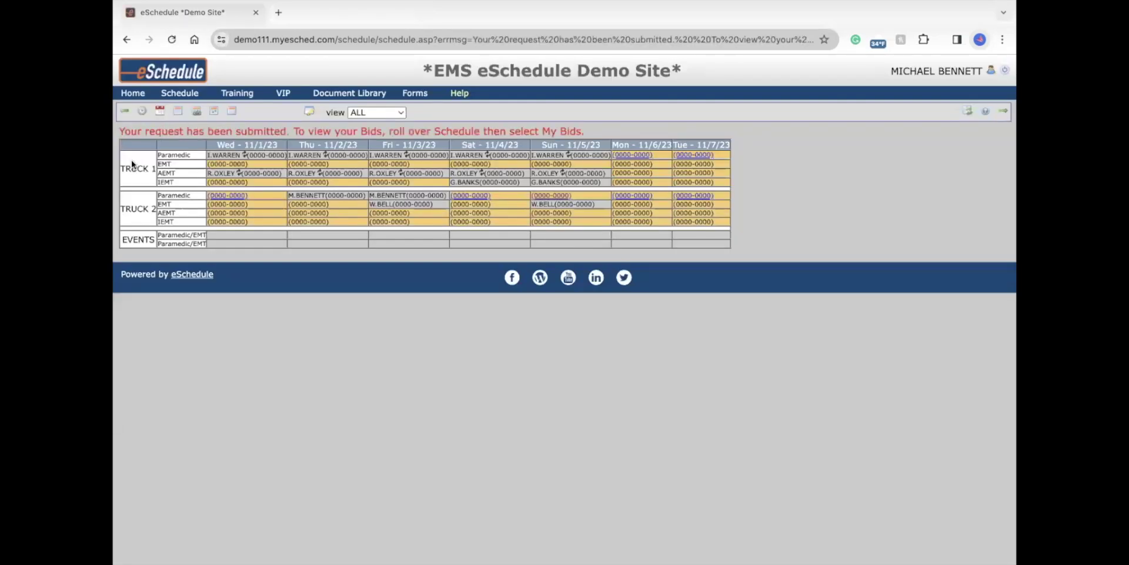